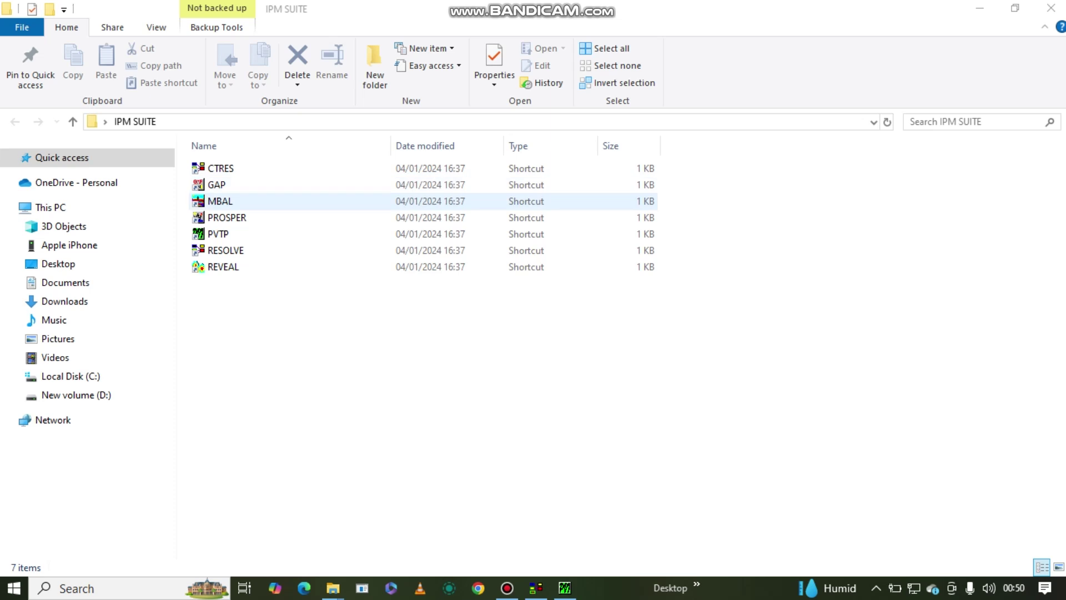
# Launch MBAL from the IPM SUITE folder
pyautogui.click(220, 201)
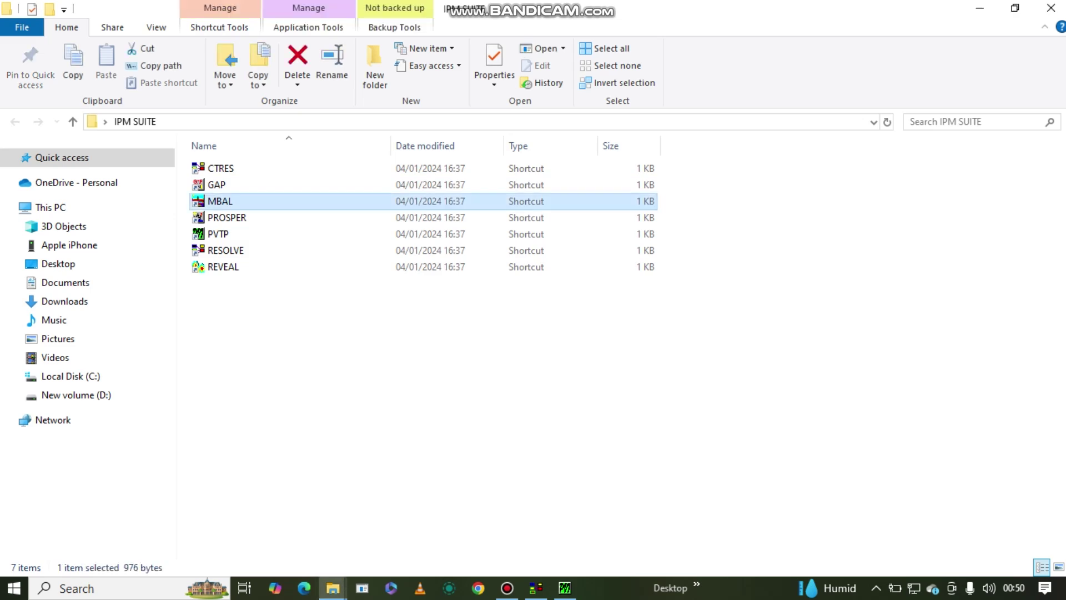
pyautogui.press('Return')
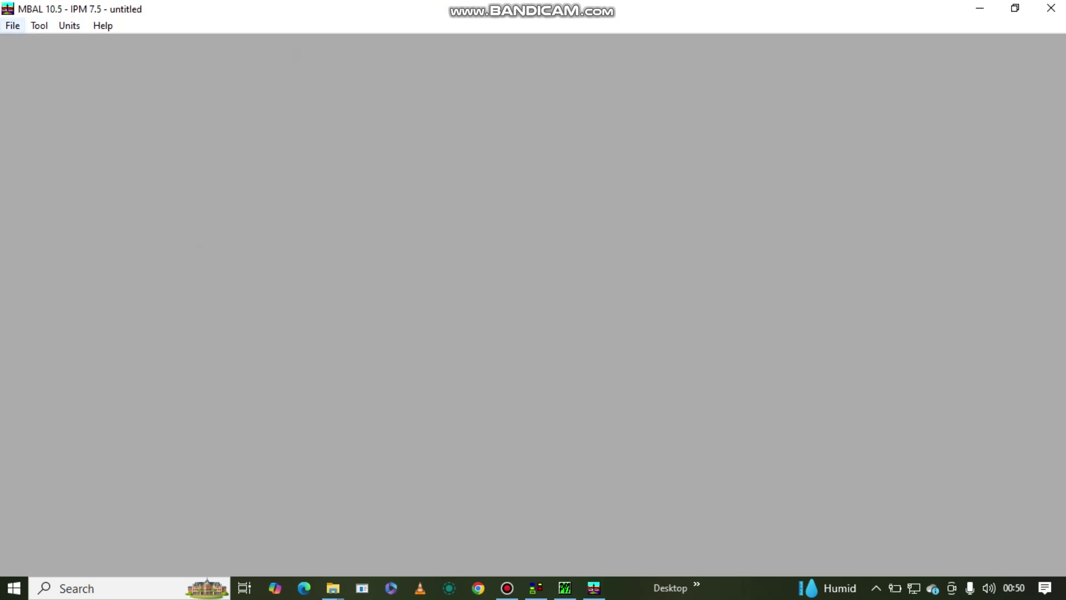
# Review the unit system's input and output unit selections, then close it without changes
pyautogui.click(12, 26)
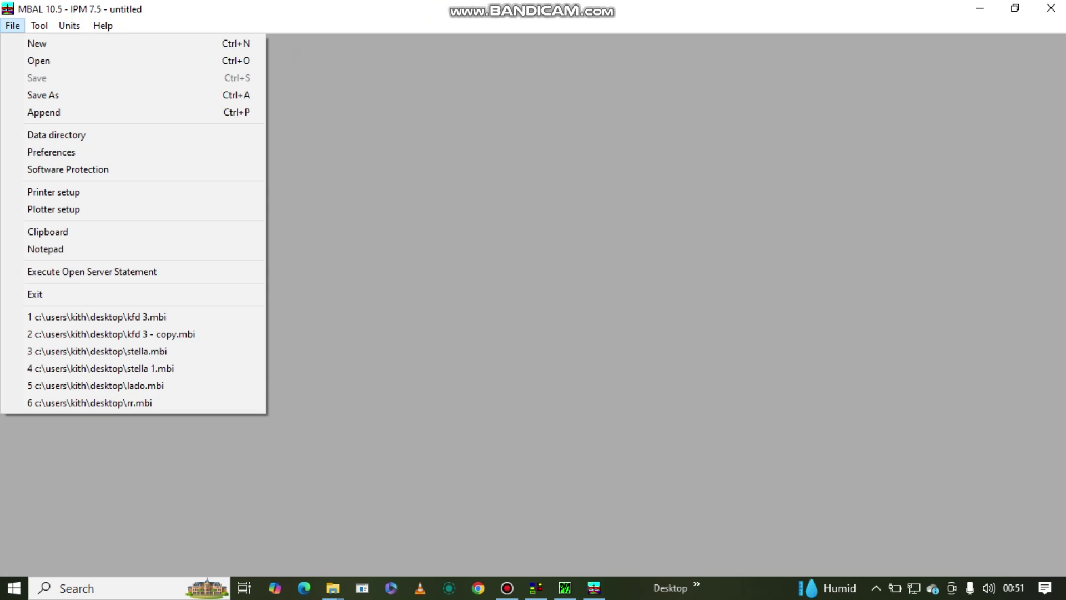
pyautogui.press('Right')
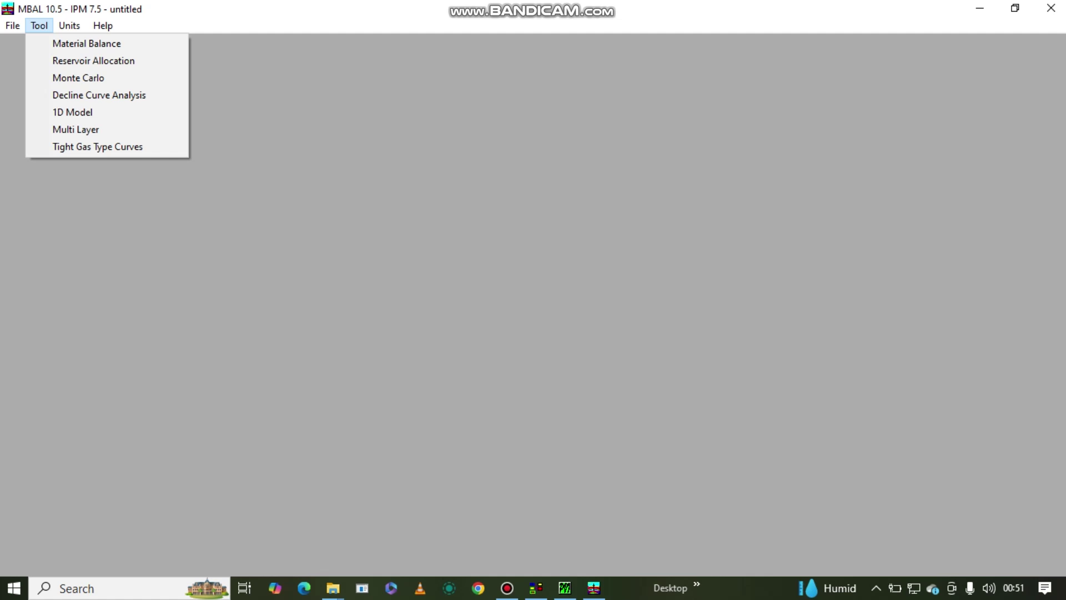
pyautogui.press('Right')
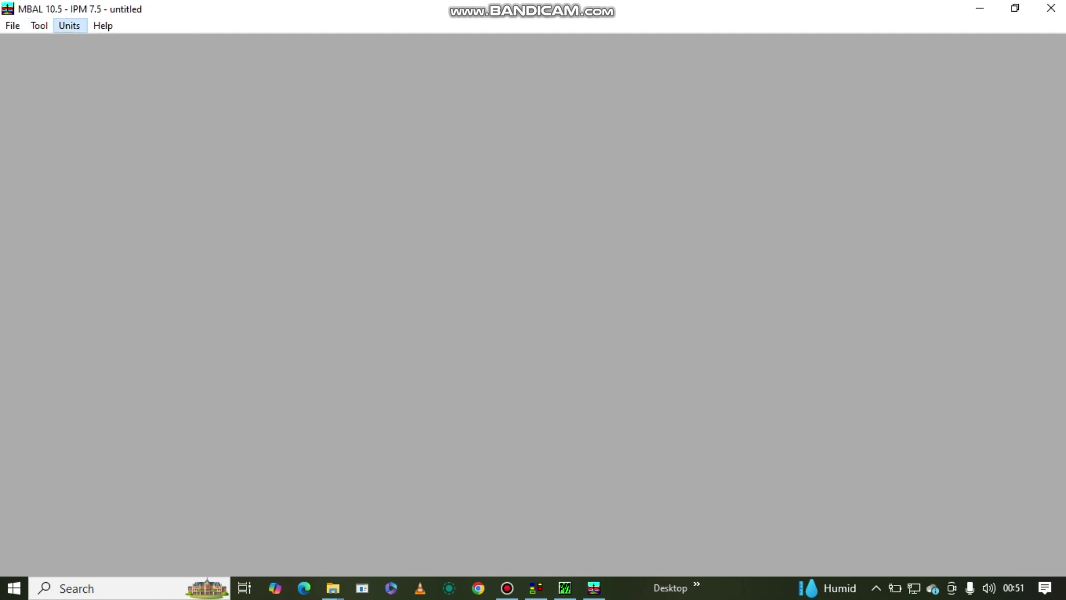
pyautogui.press('Return')
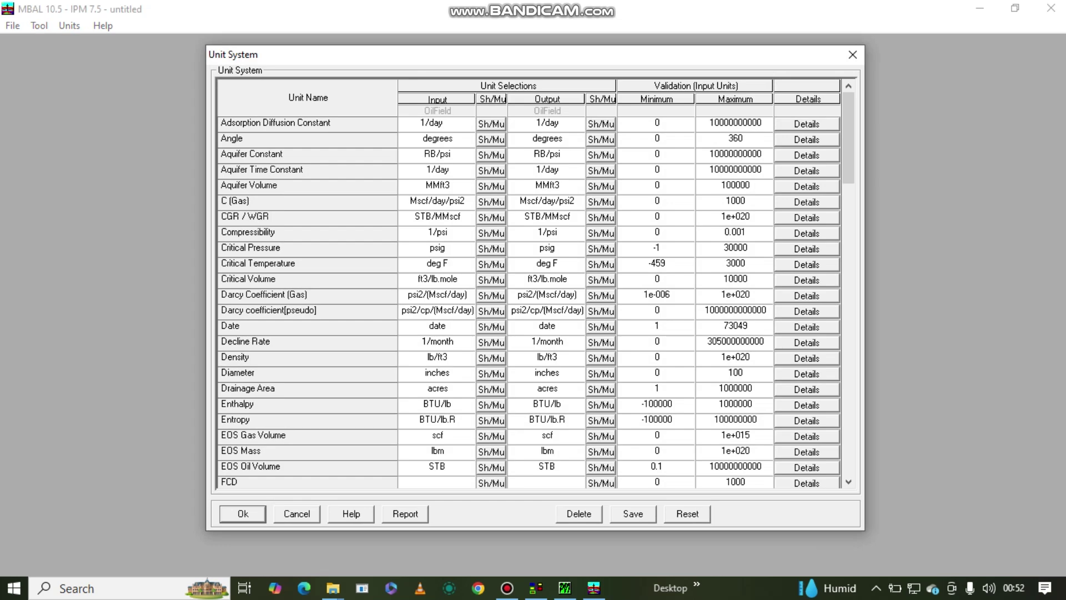
pyautogui.press('Return')
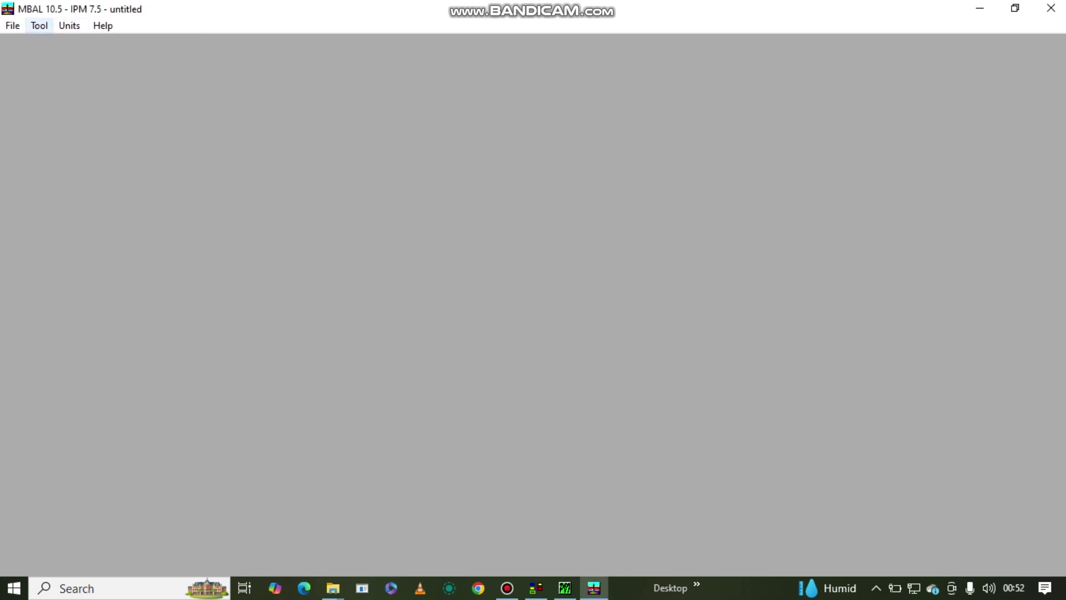
# Activate the Material Balance tool and open its system options
pyautogui.click(39, 26)
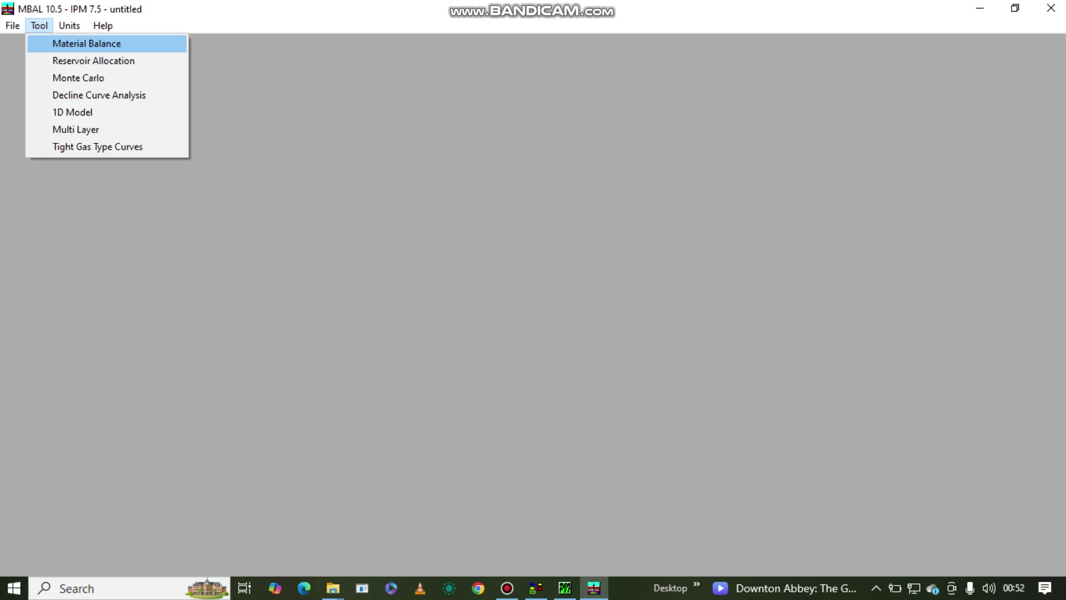
pyautogui.press('Return')
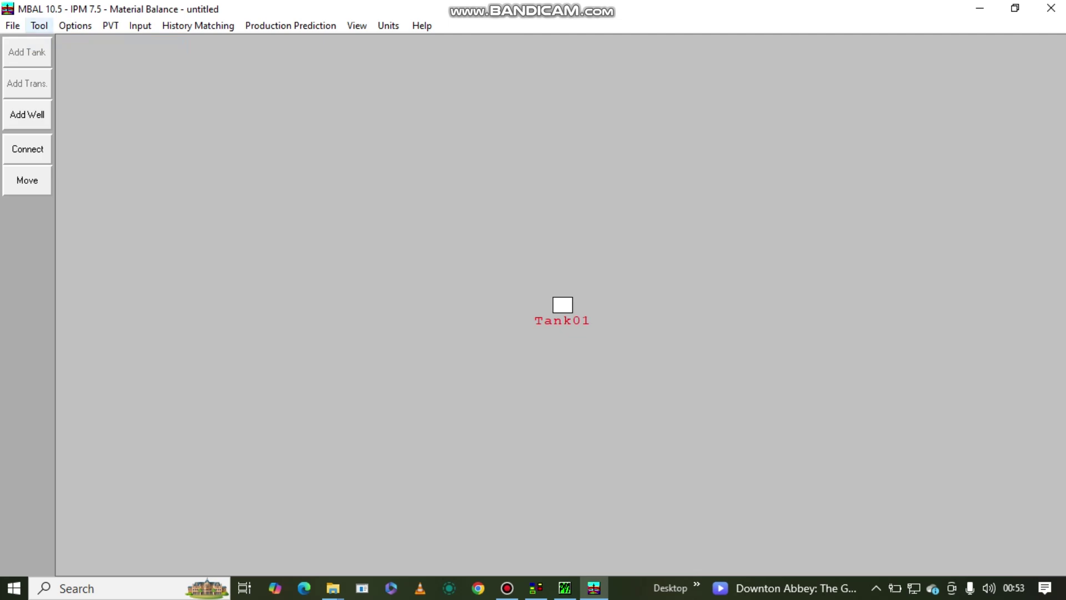
pyautogui.click(39, 26)
pyautogui.press('Left')
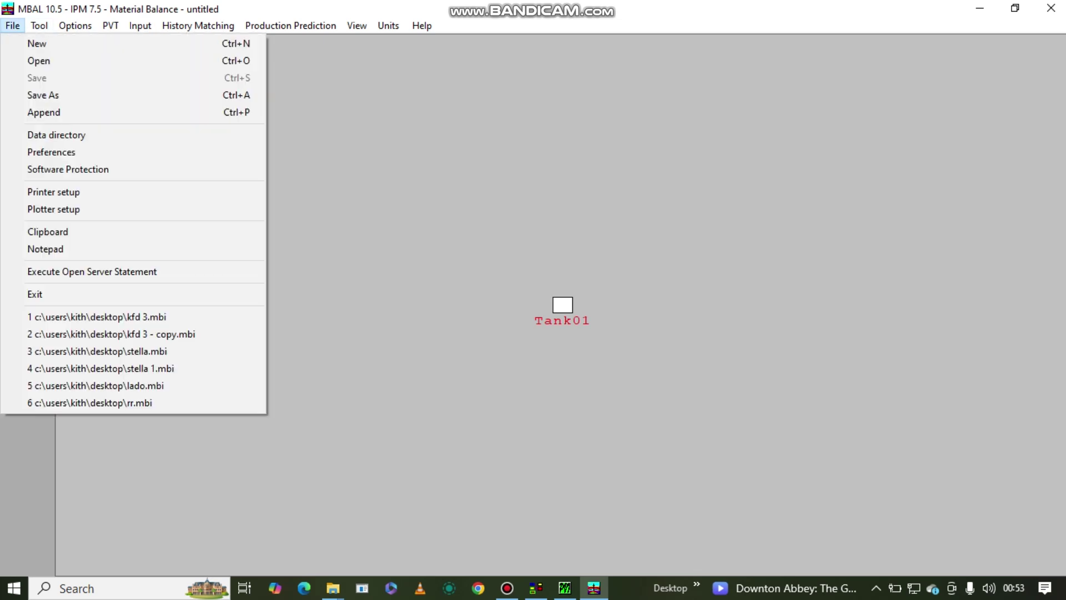
pyautogui.press('Right')
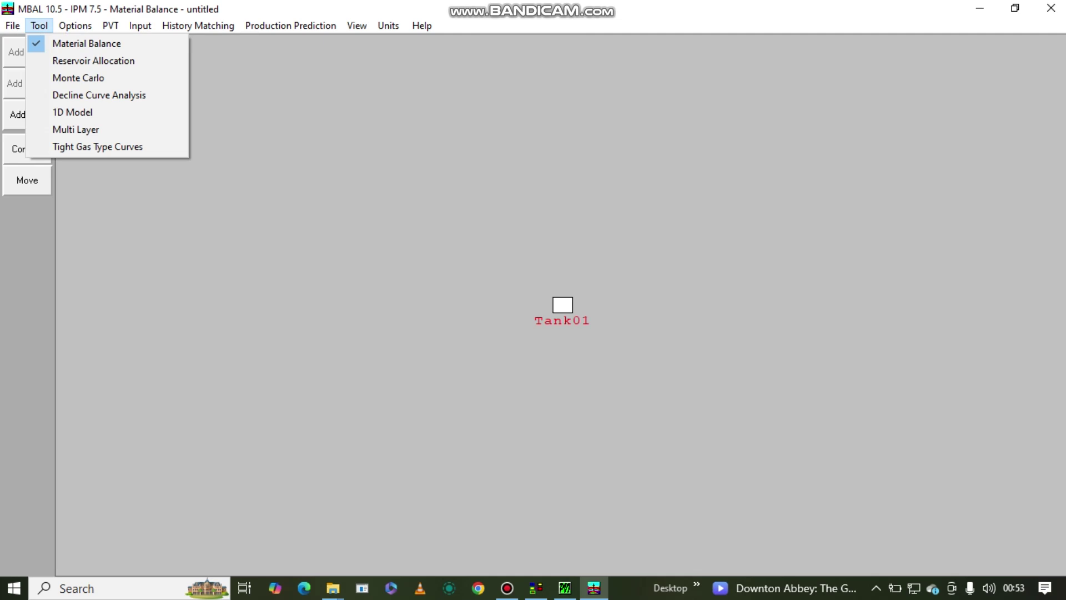
pyautogui.press('Right')
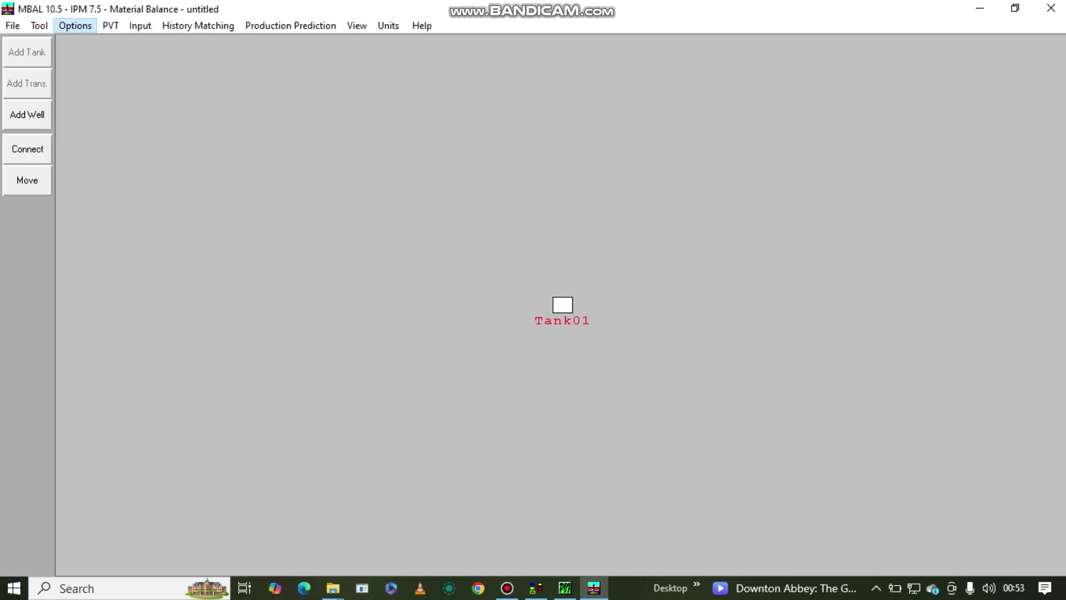
pyautogui.press('Return')
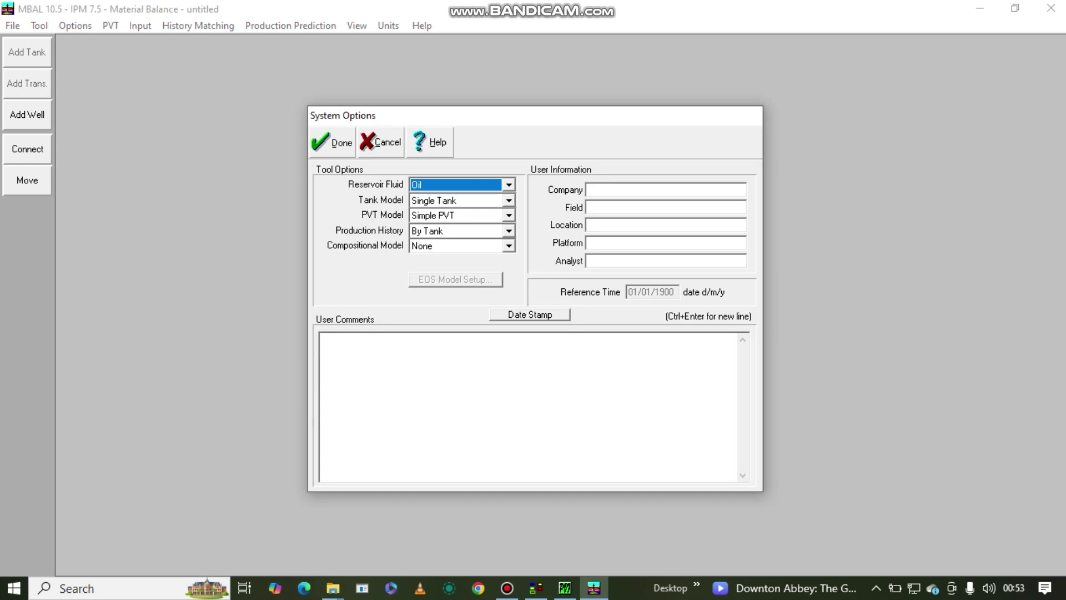
# Set the reservoir fluid to Oil, the tank model to Single Tank and the PVT model to Simple PVT
pyautogui.hotkey('alt', 'Down')
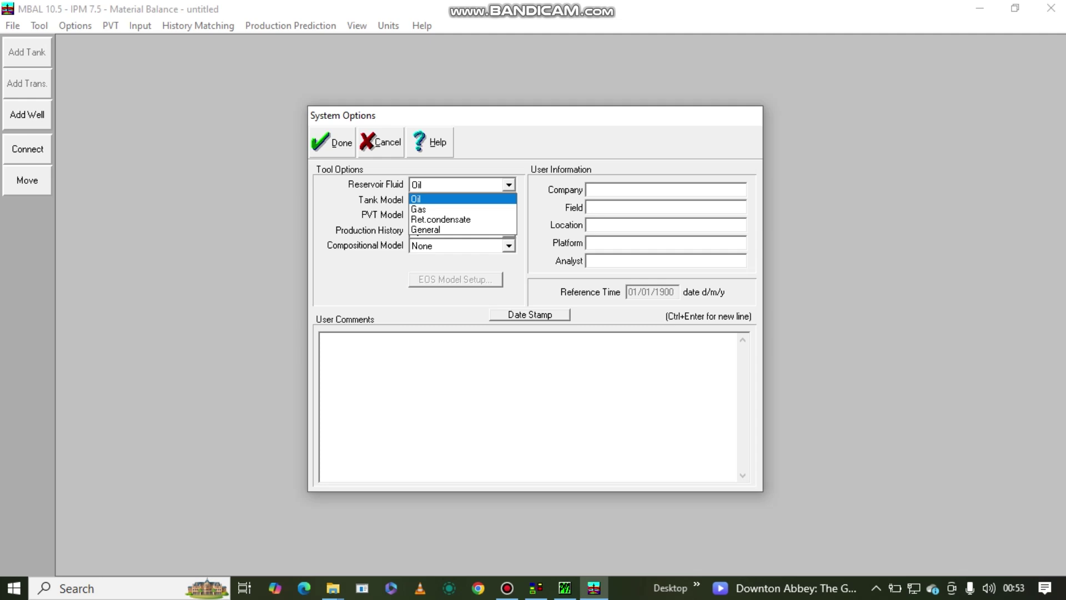
pyautogui.press('Return')
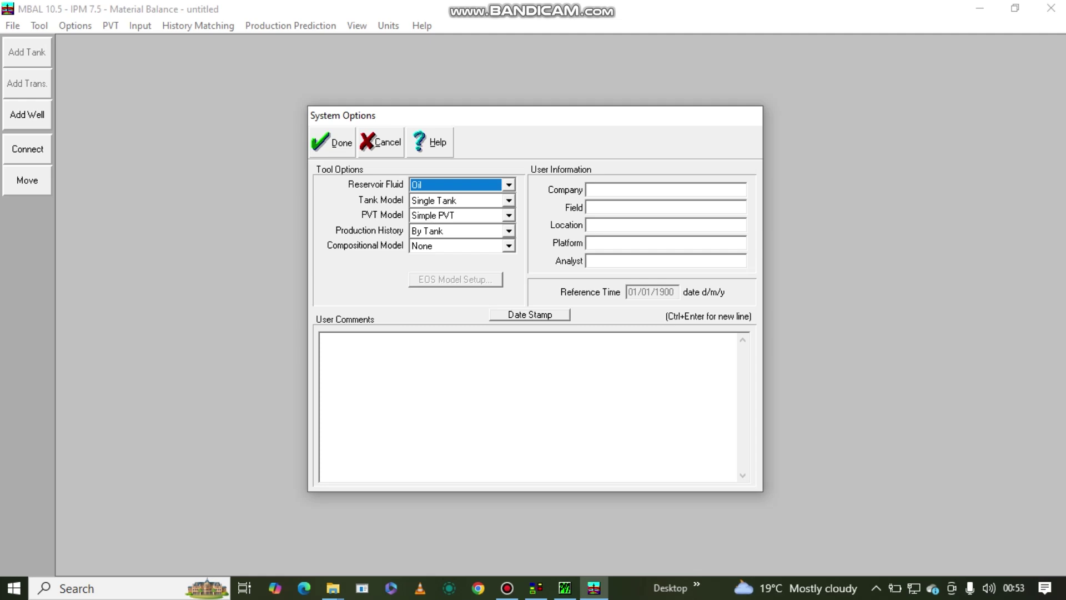
pyautogui.press('Tab')
pyautogui.hotkey('alt', 'Down')
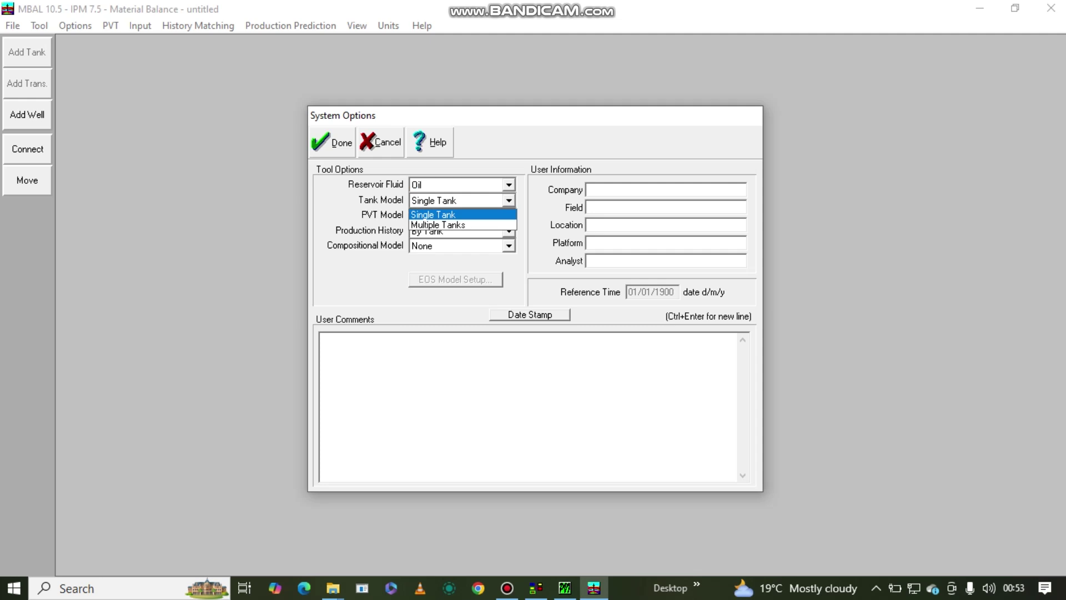
pyautogui.press('Return')
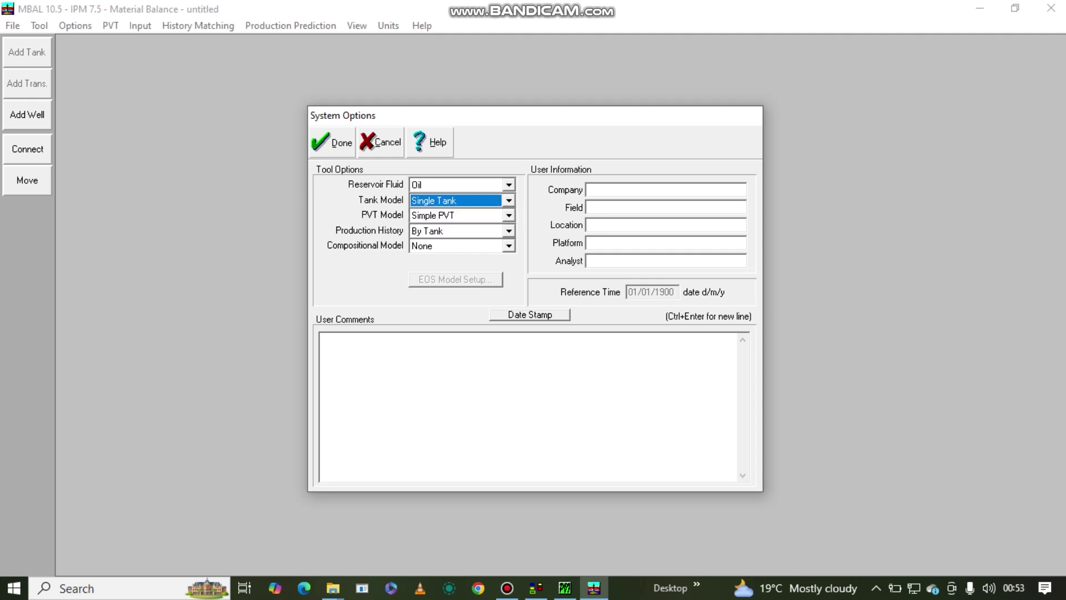
pyautogui.press('Tab')
pyautogui.hotkey('alt', 'Down')
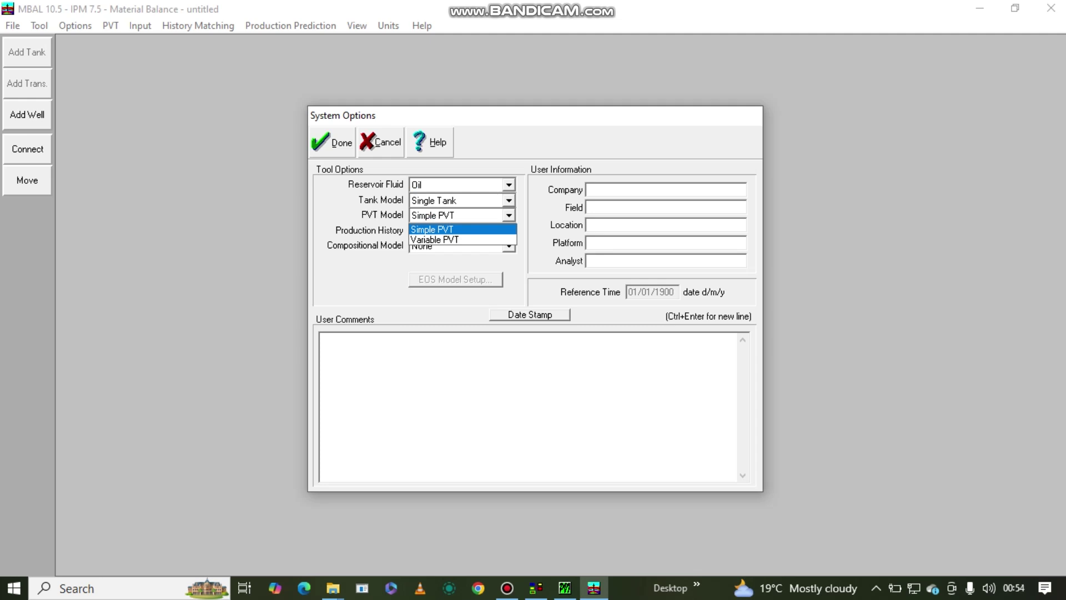
pyautogui.press('Return')
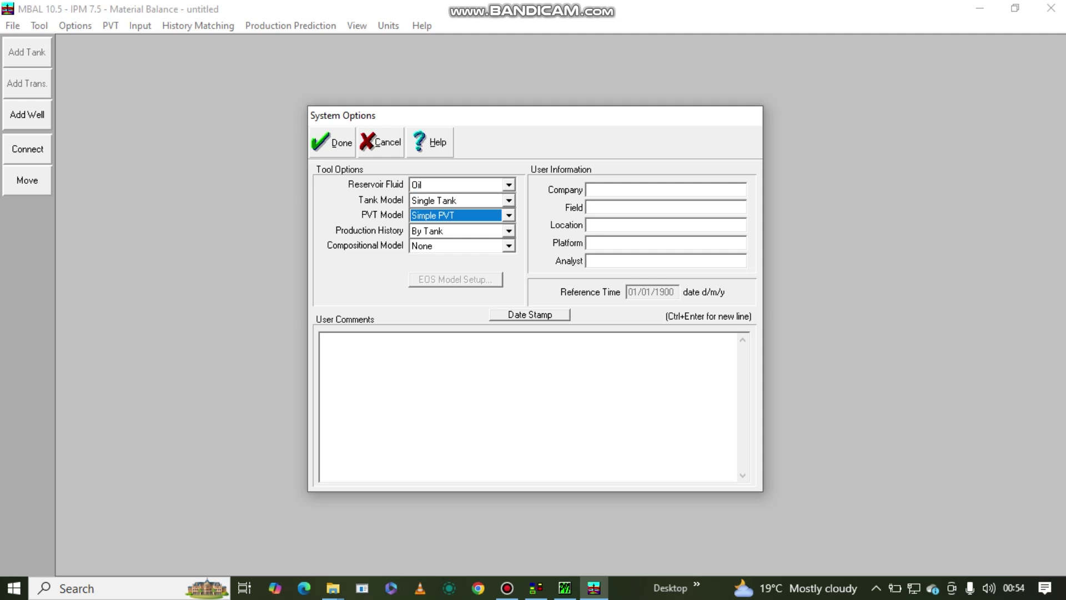
# Set the production history to By Tank and the compositional model to None
pyautogui.press('Tab')
pyautogui.hotkey('alt', 'Down')
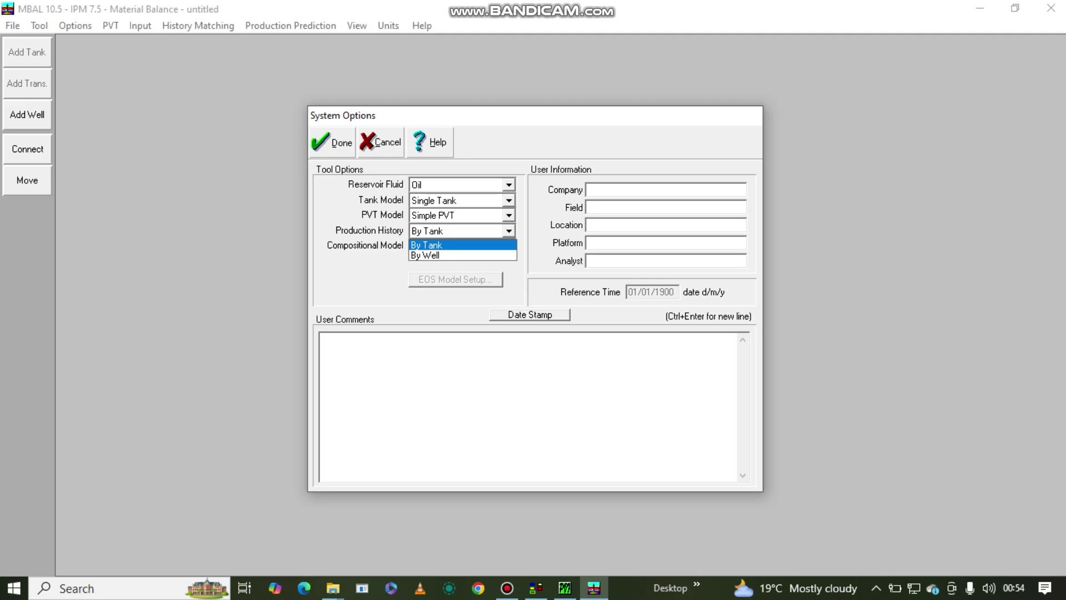
pyautogui.press('Return')
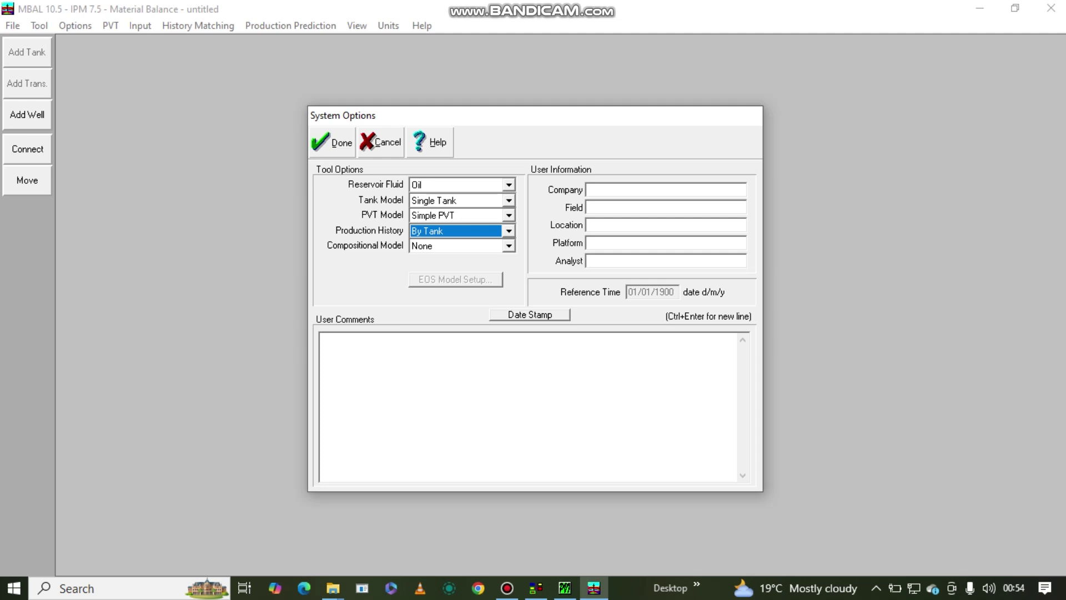
pyautogui.press('Tab')
pyautogui.hotkey('alt', 'Down')
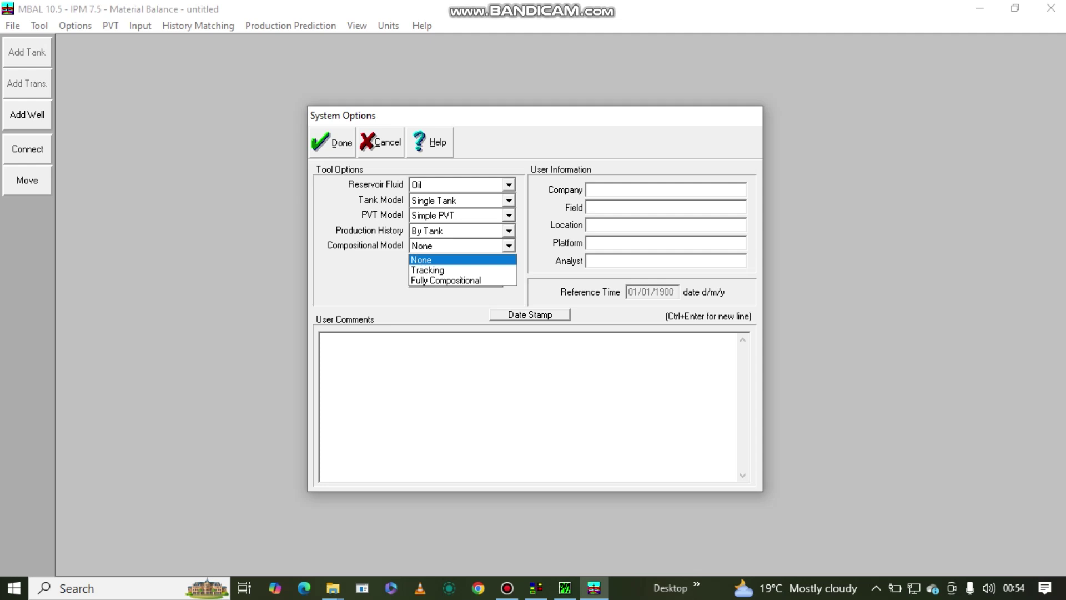
pyautogui.press('Return')
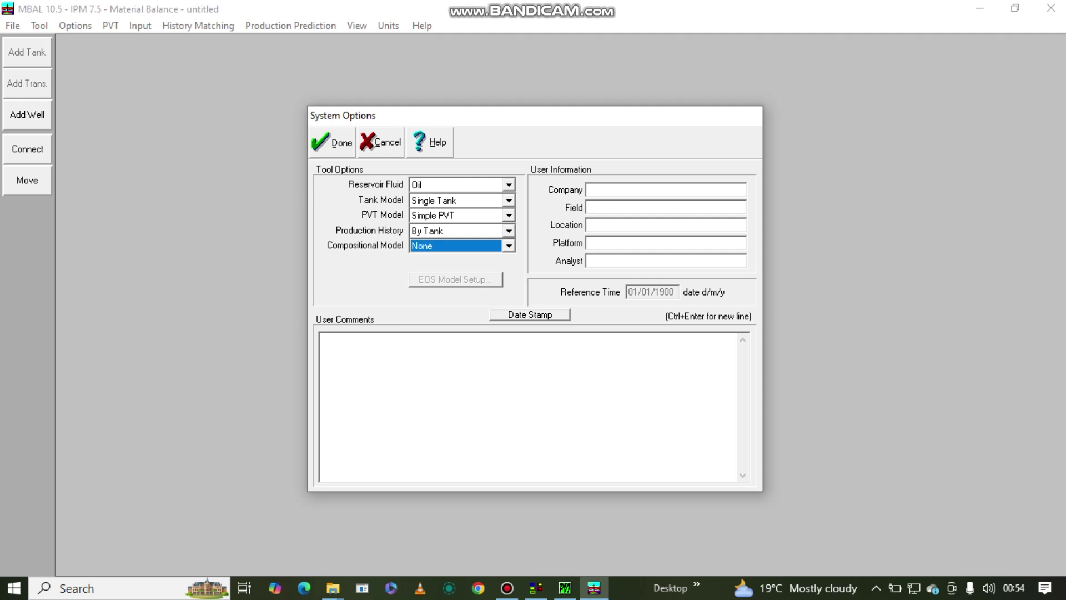
# Fill in the user information with company elite, field kampala, location kampala, platform onshore and the analyst's name
pyautogui.click(666, 189)
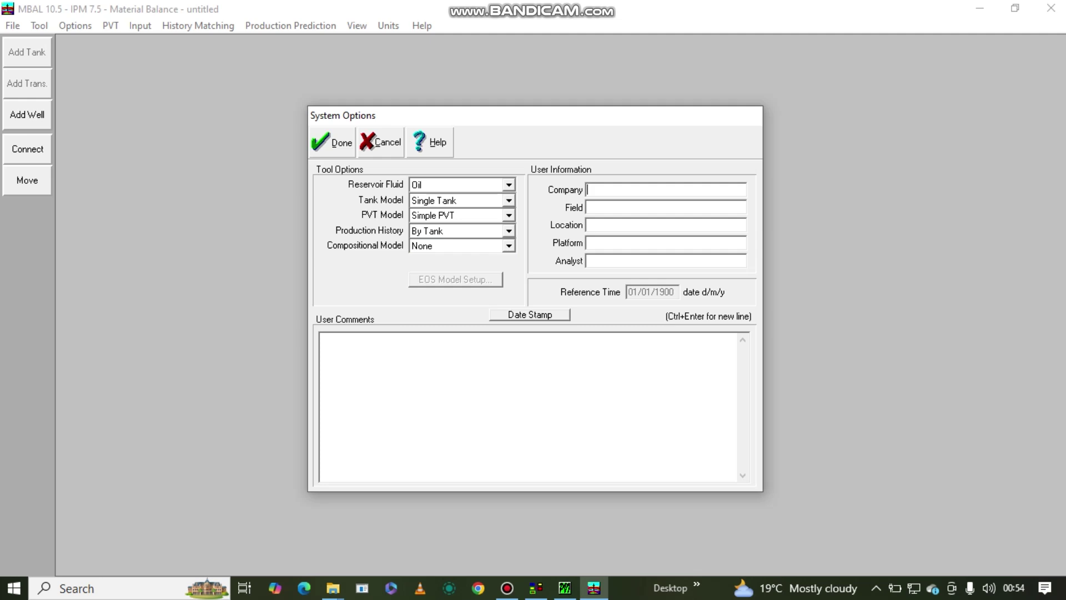
pyautogui.write('elite')
pyautogui.hotkey('shift', 'Home')
pyautogui.press('End')
pyautogui.write('kampalakampala')
pyautogui.write('onshore')
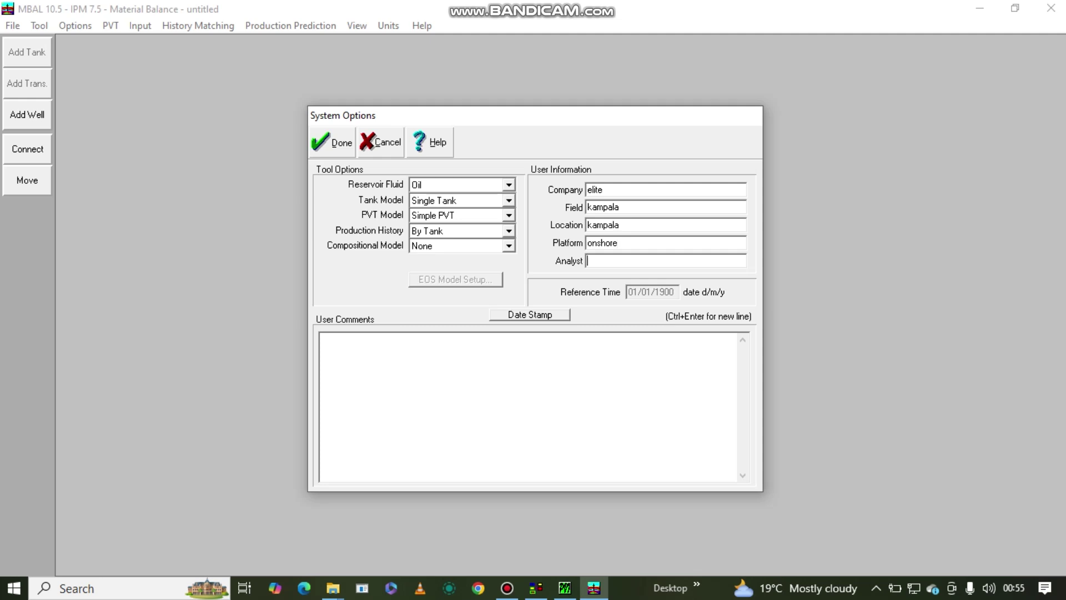
pyautogui.write('thomas')
# Add a date stamp to the user comments and accept the system options
pyautogui.click(530, 314)
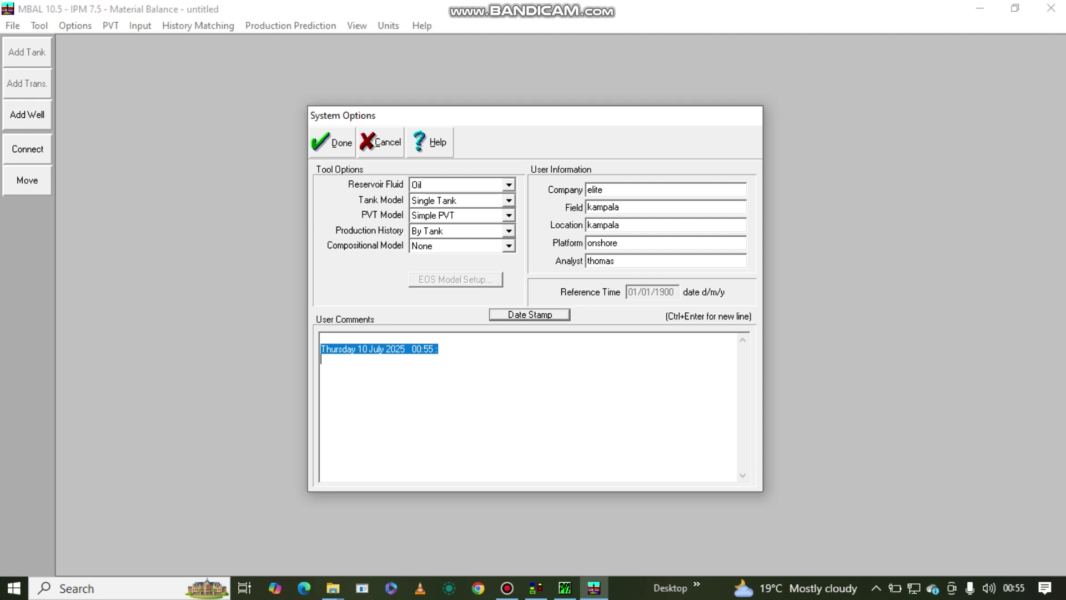
pyautogui.press('Return')
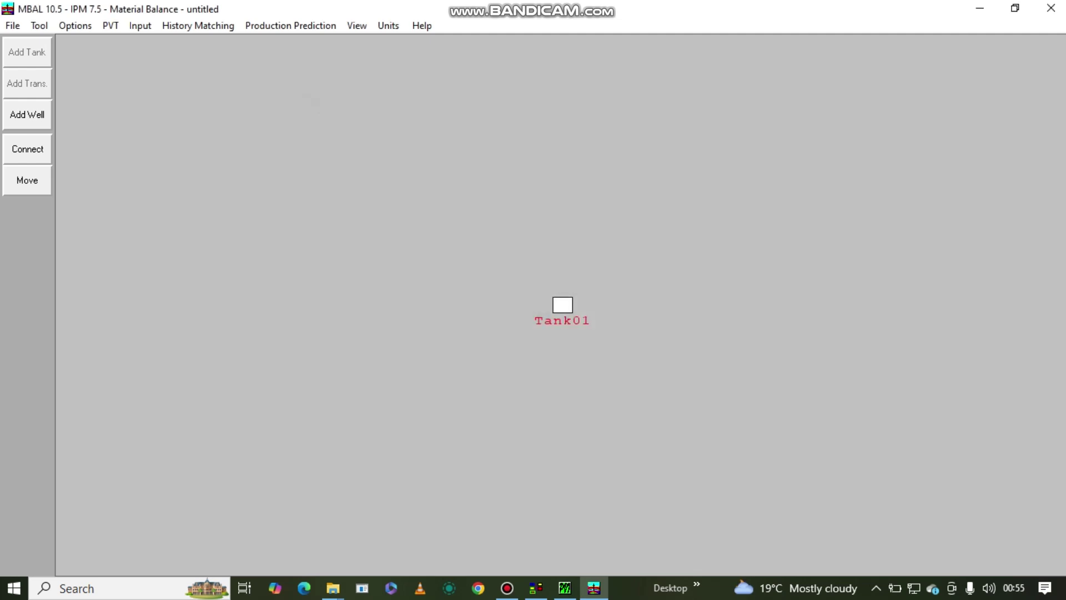